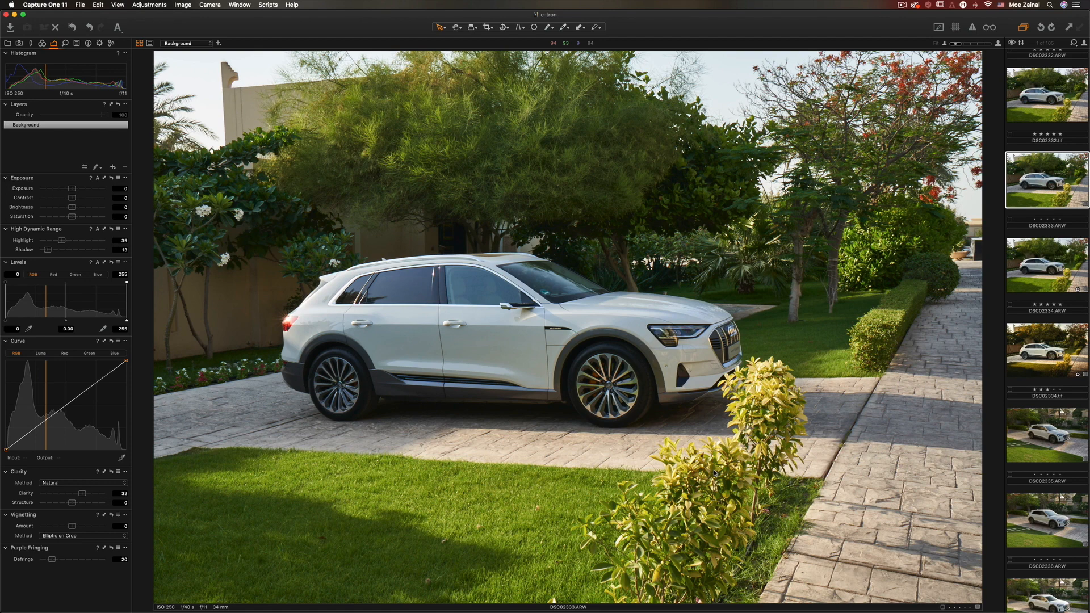
# Switch to Chrome and look over the two Udemy course pages on car photography and on Lightroom and Photoshop editing.
pyautogui.scroll(1, 1034, 100)
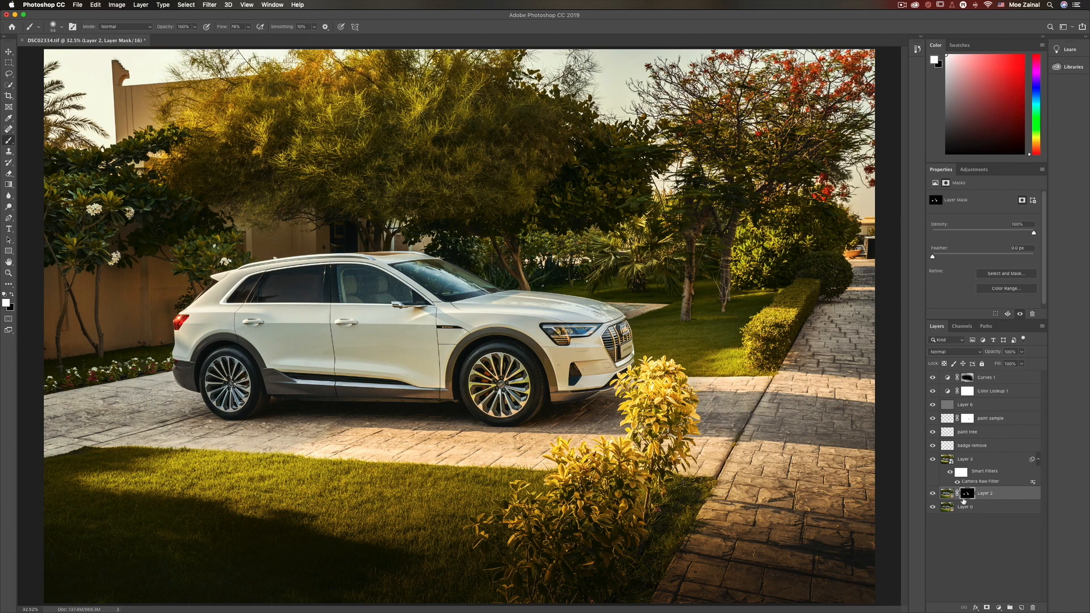
pyautogui.press('super+Tab')
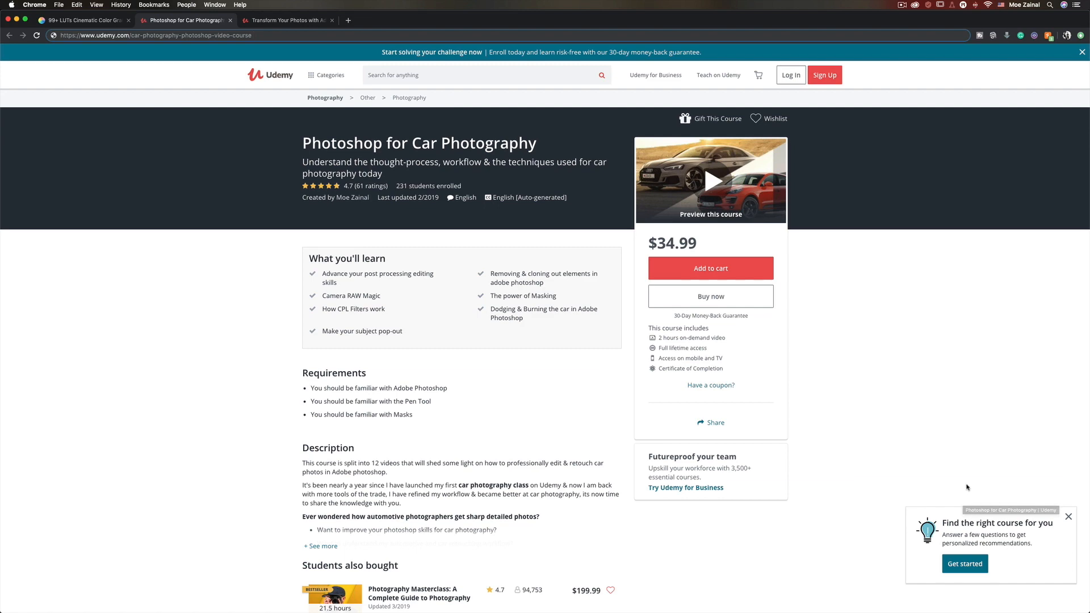
pyautogui.scroll(-5, 405, 307)
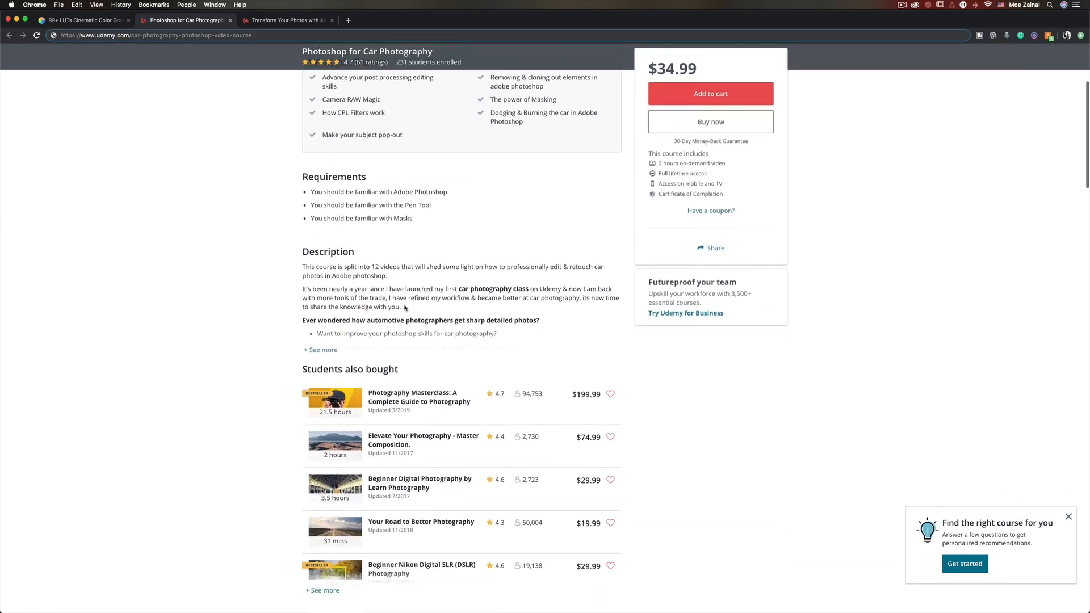
pyautogui.scroll(5, 405, 308)
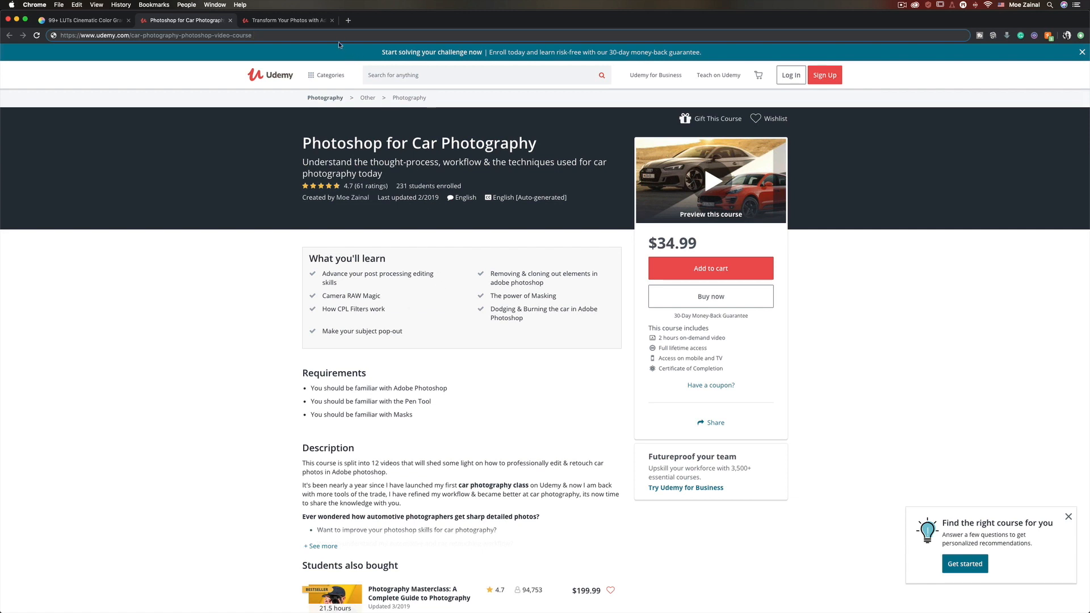
pyautogui.click(258, 21)
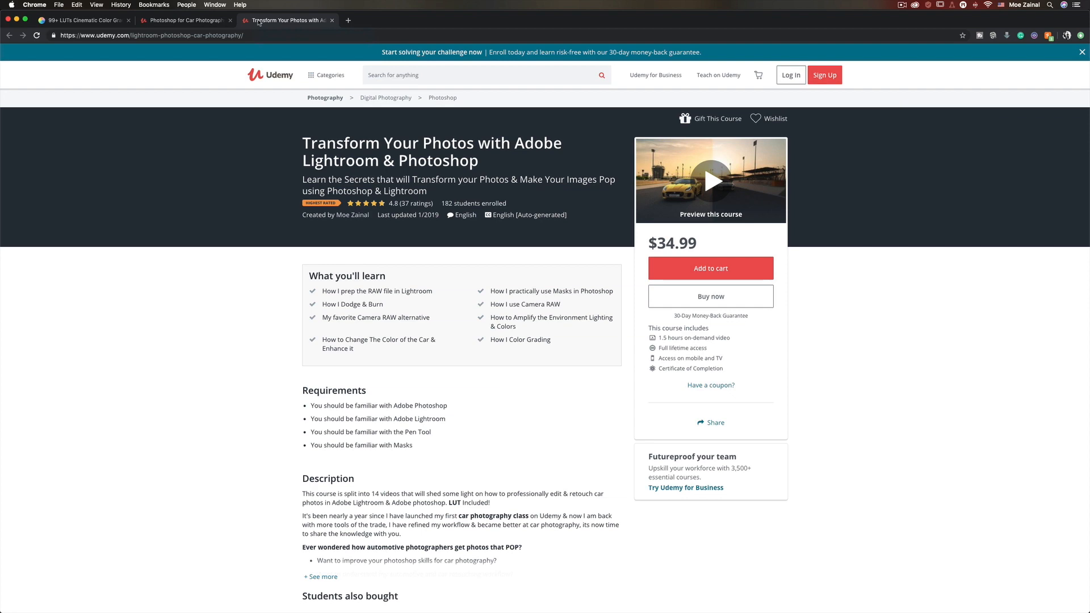
# Switch back to Photoshop, disable Layer 2's mask and hide every layer except Layer 0.
pyautogui.press('super+Tab')
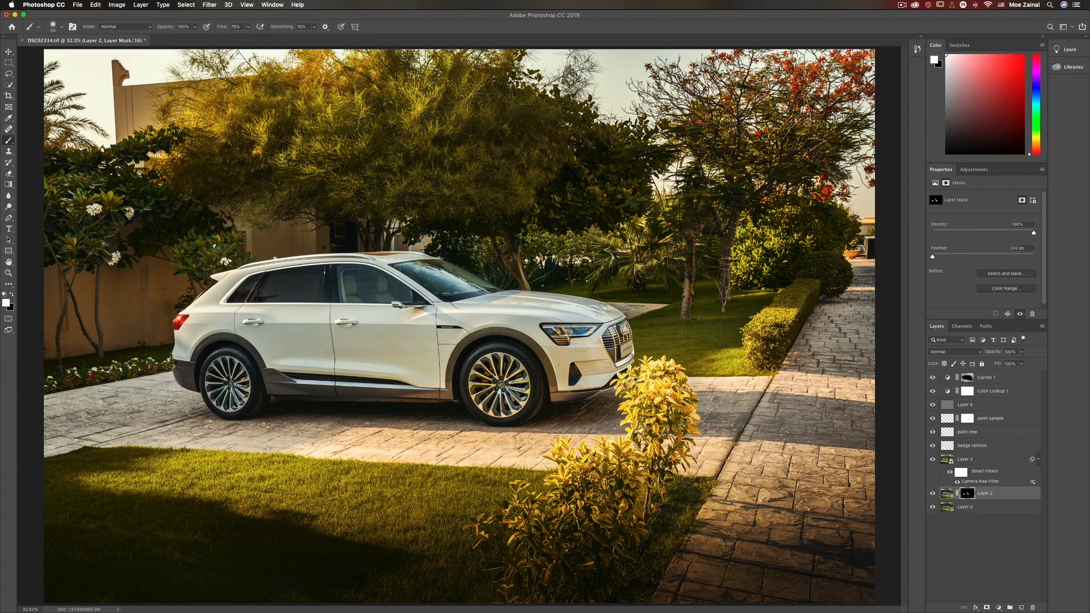
pyautogui.keyDown('shift'); pyautogui.click(966, 498); pyautogui.keyUp('shift')
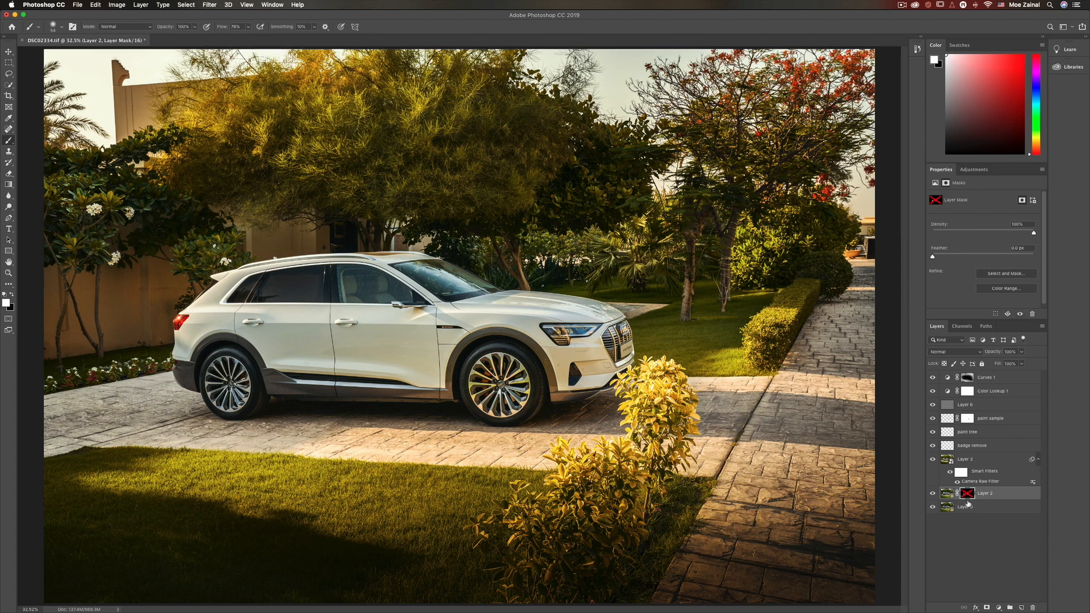
pyautogui.keyDown('alt'); pyautogui.click(932, 508); pyautogui.keyUp('alt')
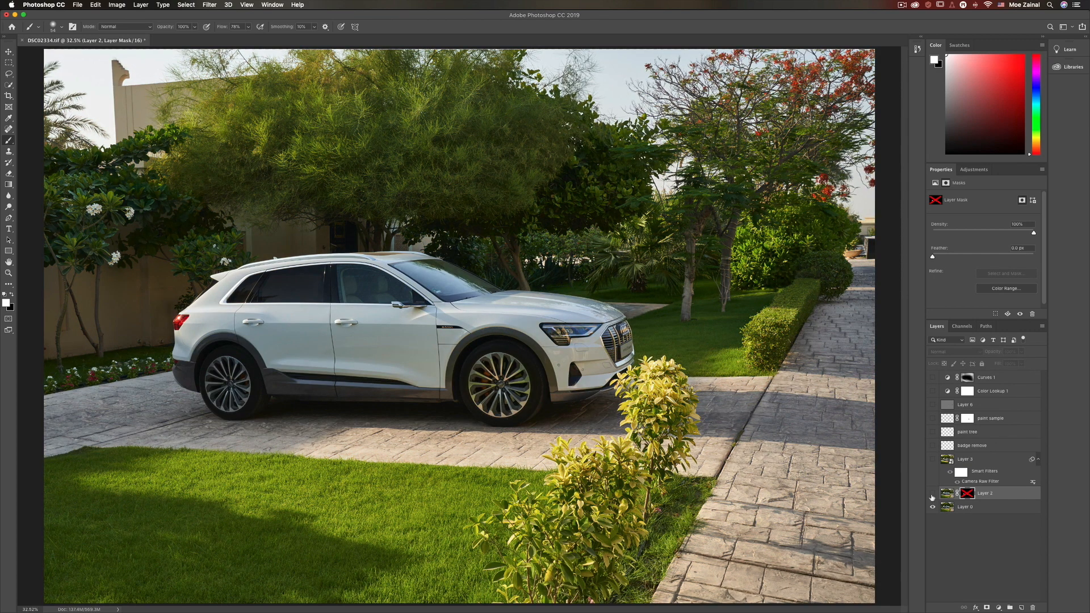
# Compare the base image with and without the unmasked Layer 2 by toggling that layer's visibility.
pyautogui.click(932, 494)
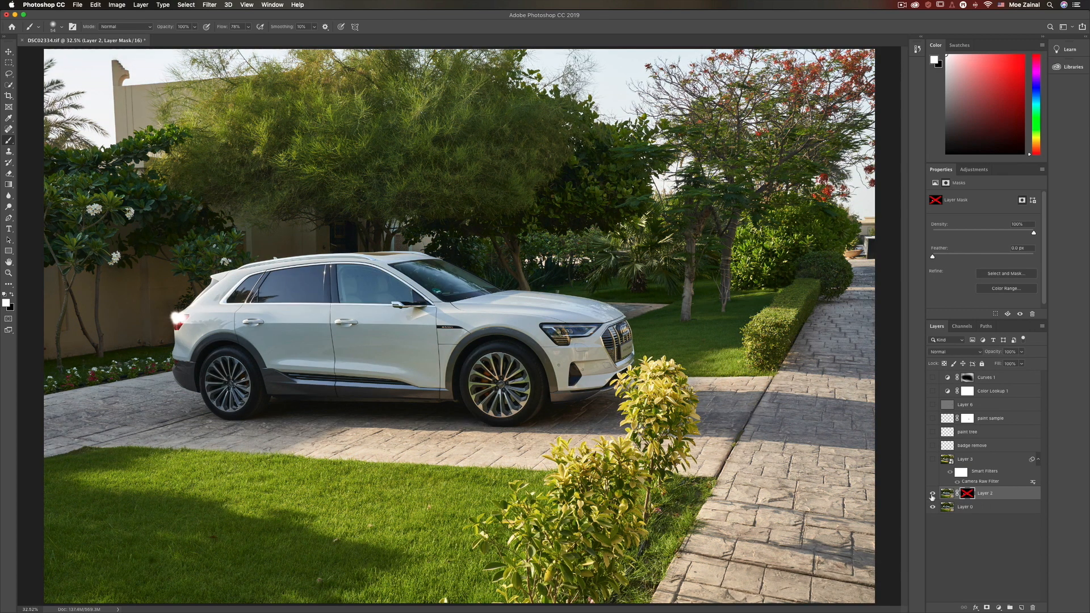
pyautogui.click(932, 495)
pyautogui.click(932, 495)
pyautogui.click(946, 494)
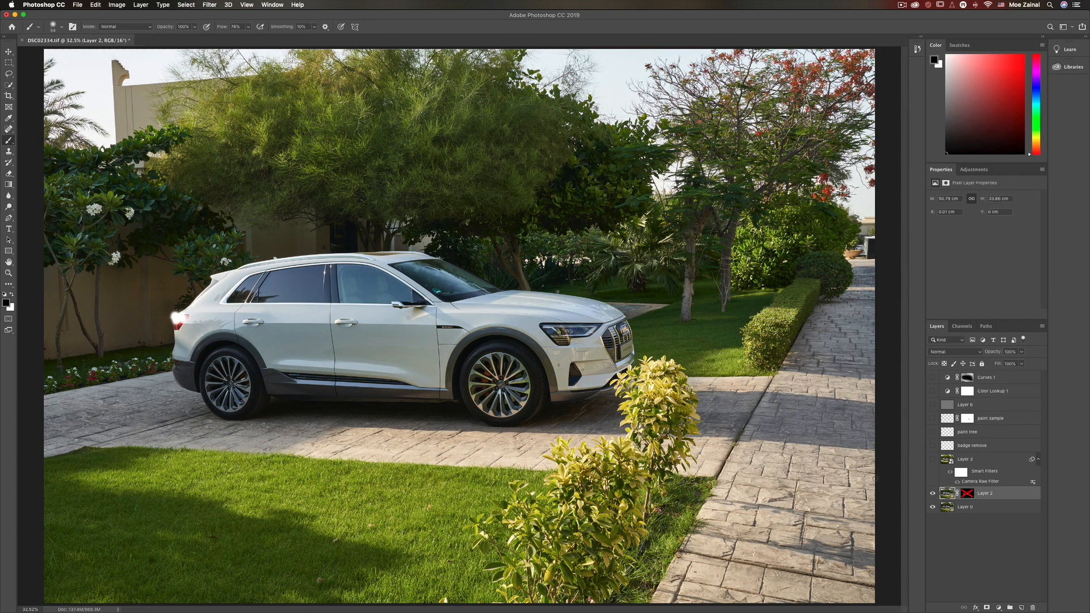
pyautogui.click(932, 494)
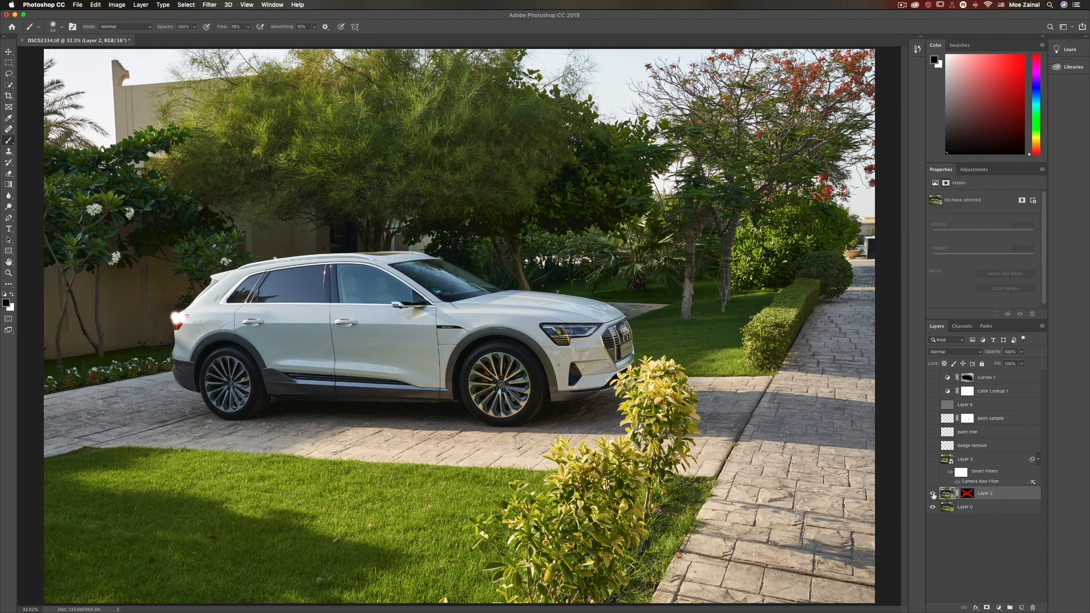
pyautogui.click(932, 494)
pyautogui.click(932, 494)
pyautogui.click(932, 494)
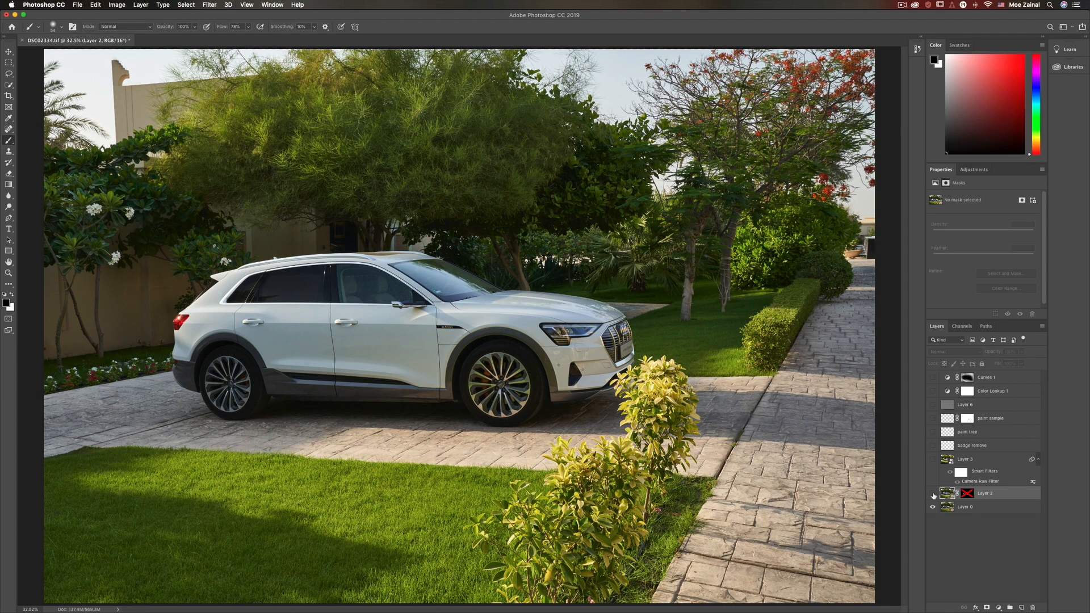
# Re-enable Layer 2's mask and toggle the layer's visibility to examine its masked effect, leaving the layer shown.
pyautogui.keyDown('shift'); pyautogui.click(967, 494); pyautogui.keyUp('shift')
pyautogui.click(933, 494)
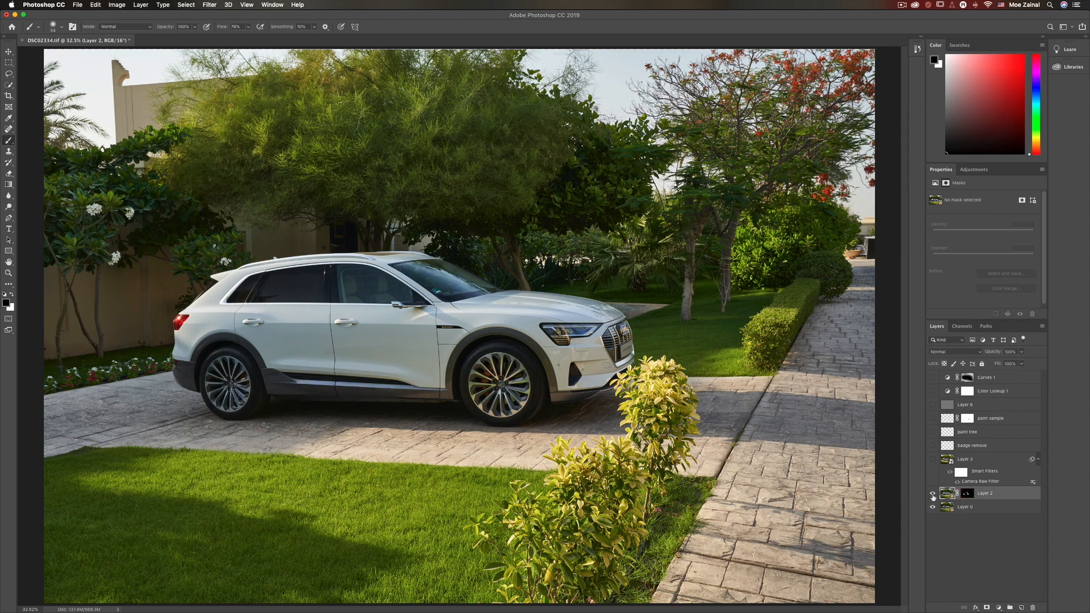
pyautogui.click(933, 495)
pyautogui.click(932, 495)
pyautogui.click(932, 494)
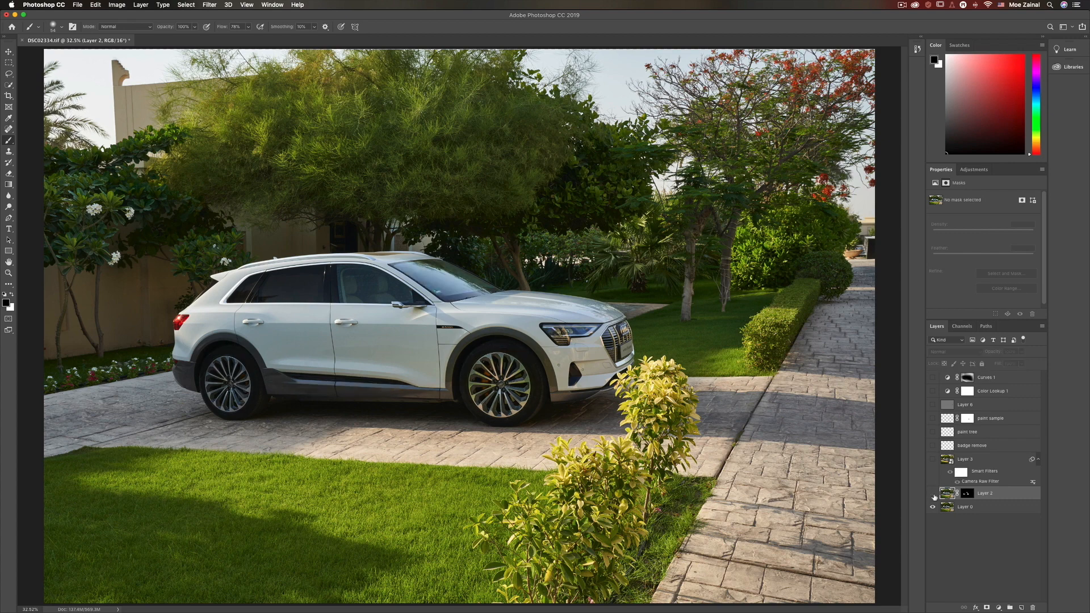
pyautogui.click(932, 493)
pyautogui.click(932, 493)
pyautogui.click(932, 494)
pyautogui.click(932, 494)
pyautogui.click(933, 494)
pyautogui.click(932, 494)
pyautogui.click(932, 494)
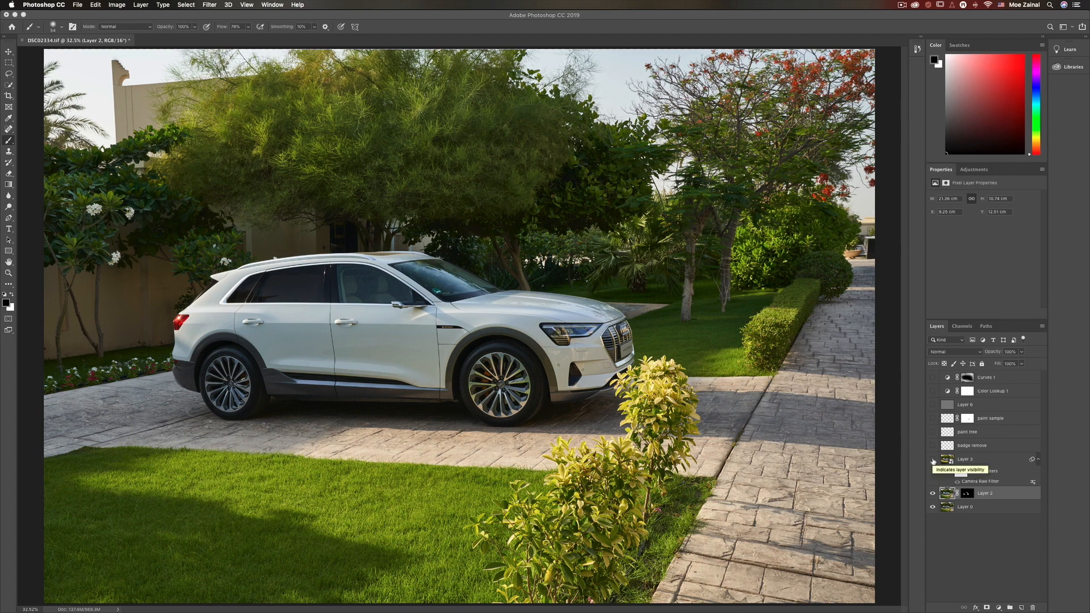
# Show Layer 3 and review its Camera Raw Filter's basic settings and lower graduated filter without changing them.
pyautogui.click(932, 460)
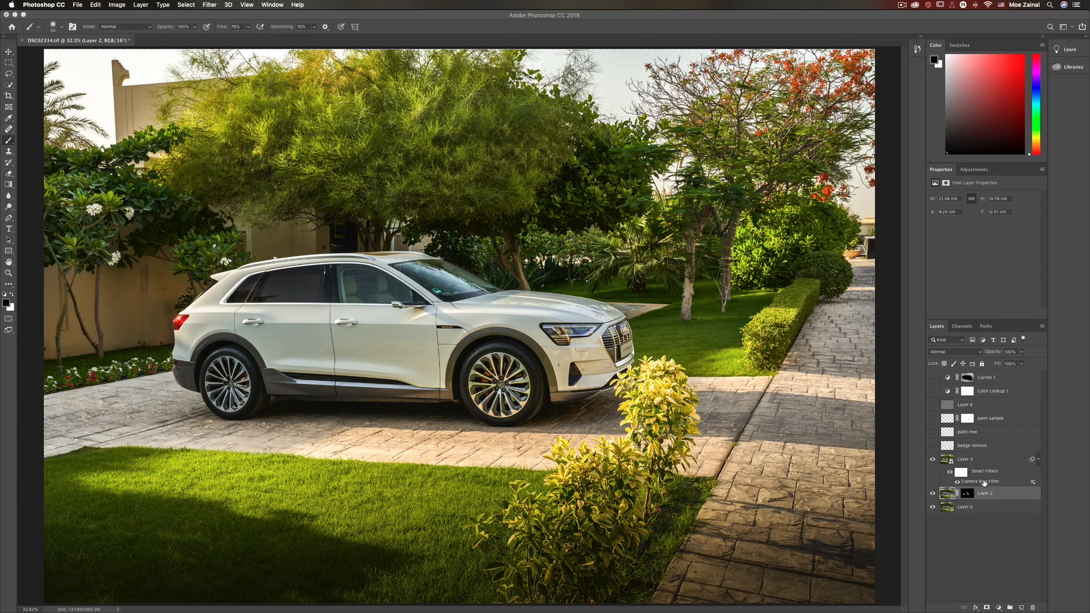
pyautogui.click(984, 481)
pyautogui.doubleClick(984, 482)
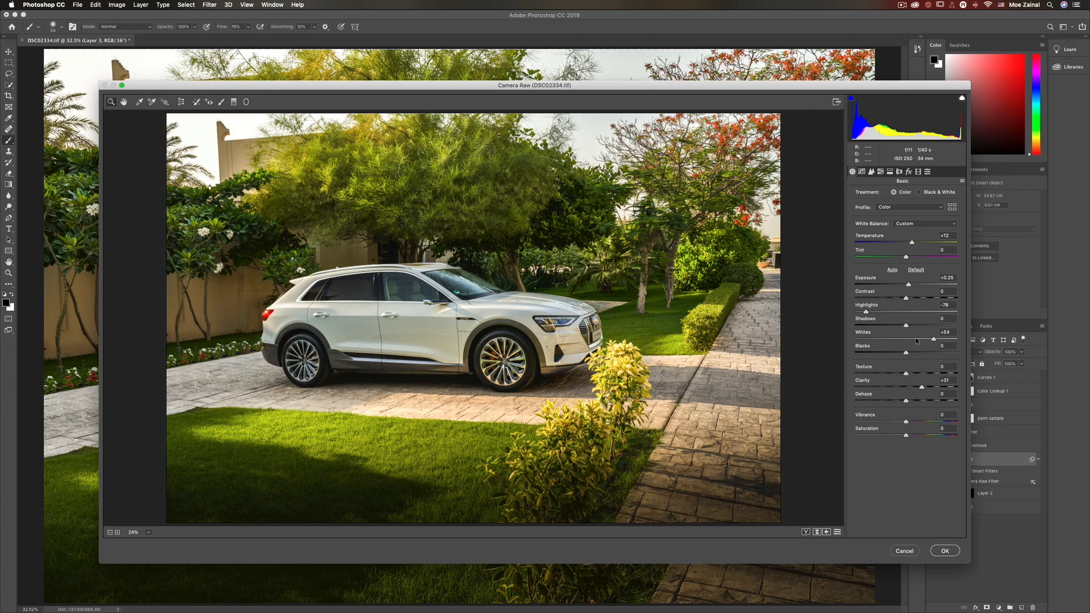
pyautogui.click(933, 340)
pyautogui.click(233, 101)
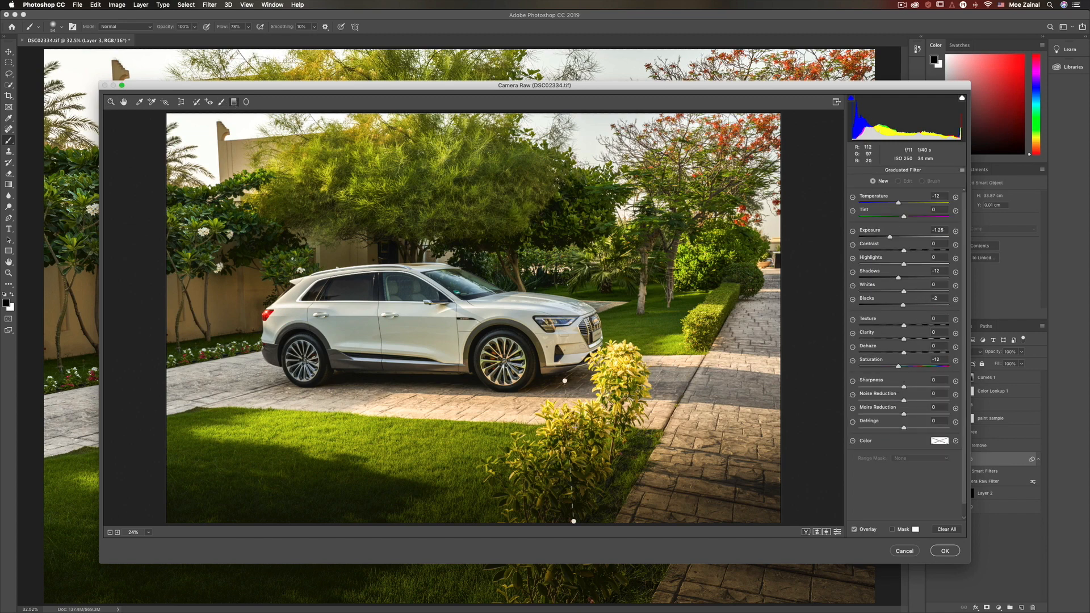
pyautogui.click(573, 521)
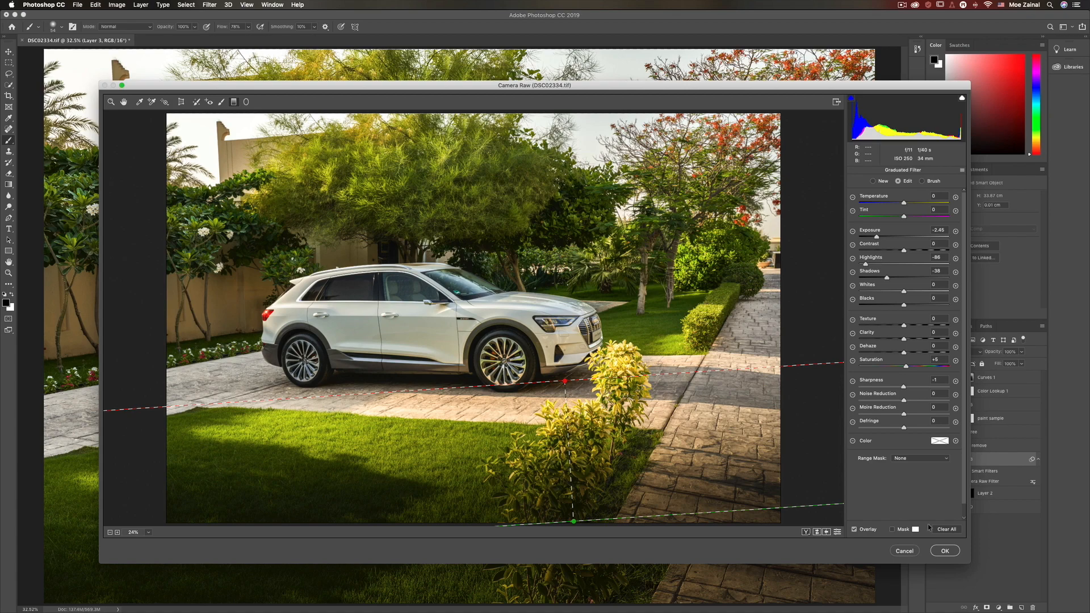
pyautogui.click(904, 550)
# Show the badge remove layer while viewing the front of the car close up, and return to the full image.
pyautogui.press('super+plus')
pyautogui.press('super+plus')
pyautogui.press('super+plus')
pyautogui.scroll(2, 512, 278)
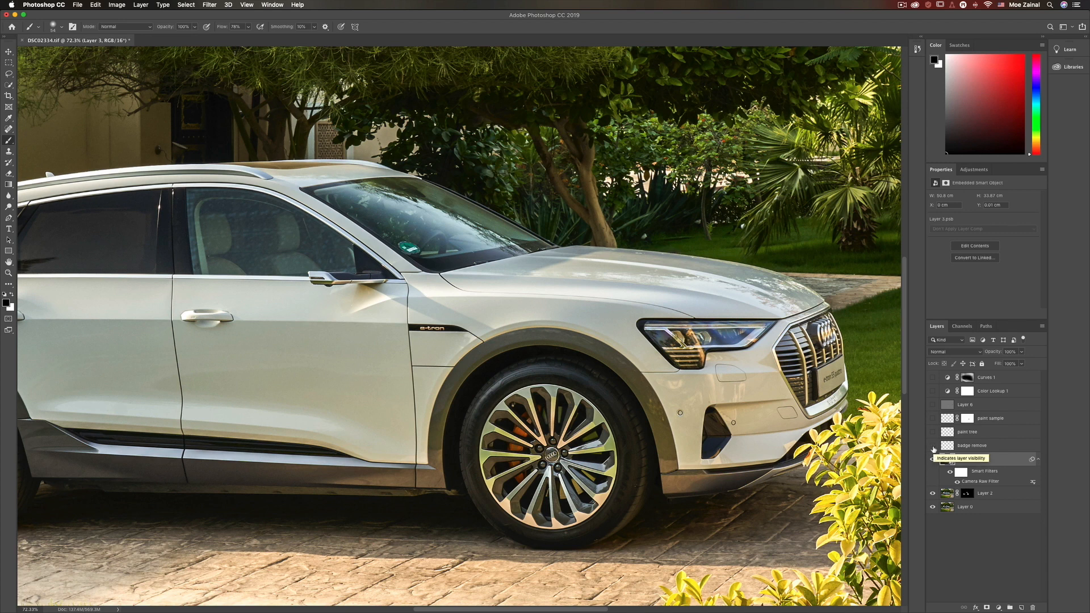
pyautogui.click(932, 445)
pyautogui.press('super+0')
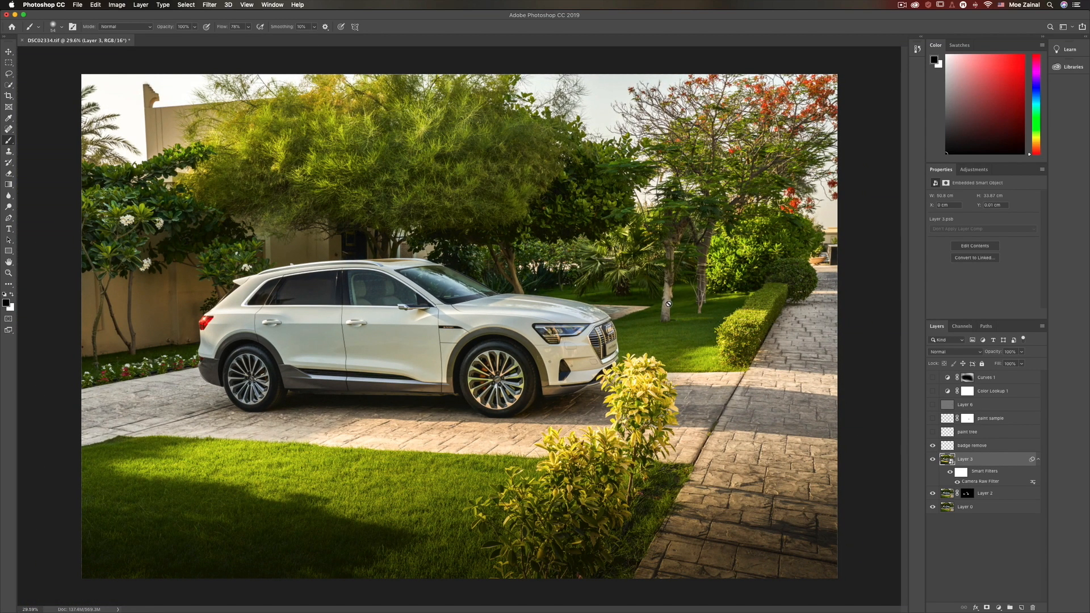
# Show and select the paint tree layer that darkens the tree trunk behind the car.
pyautogui.click(933, 432)
pyautogui.click(932, 433)
pyautogui.click(947, 432)
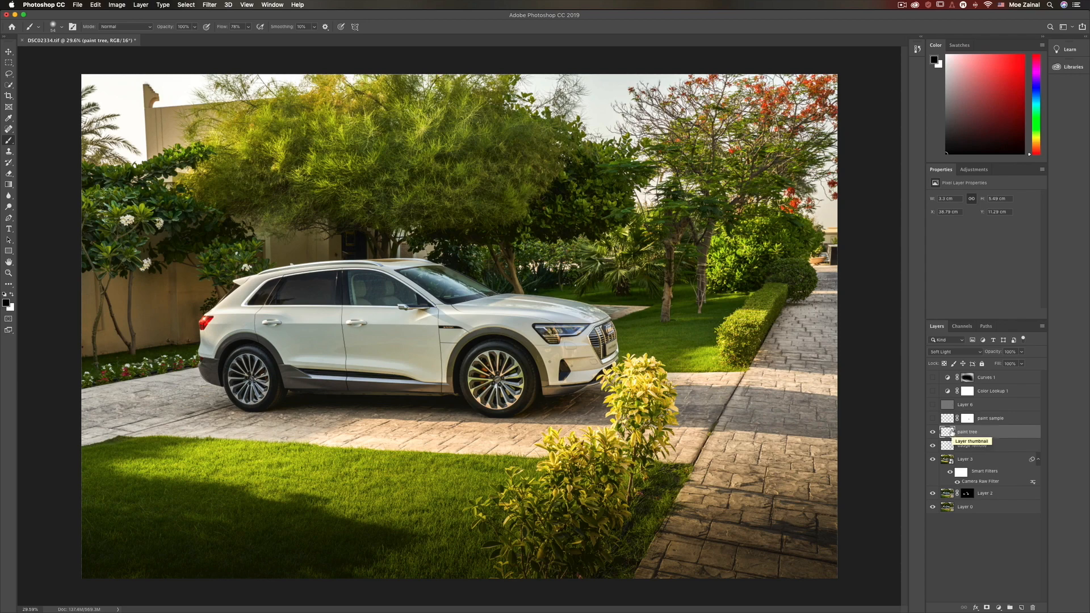
# Show the paint sample layer and check its effect on the car's front both close up and in the whole image.
pyautogui.scroll(8, 503, 399)
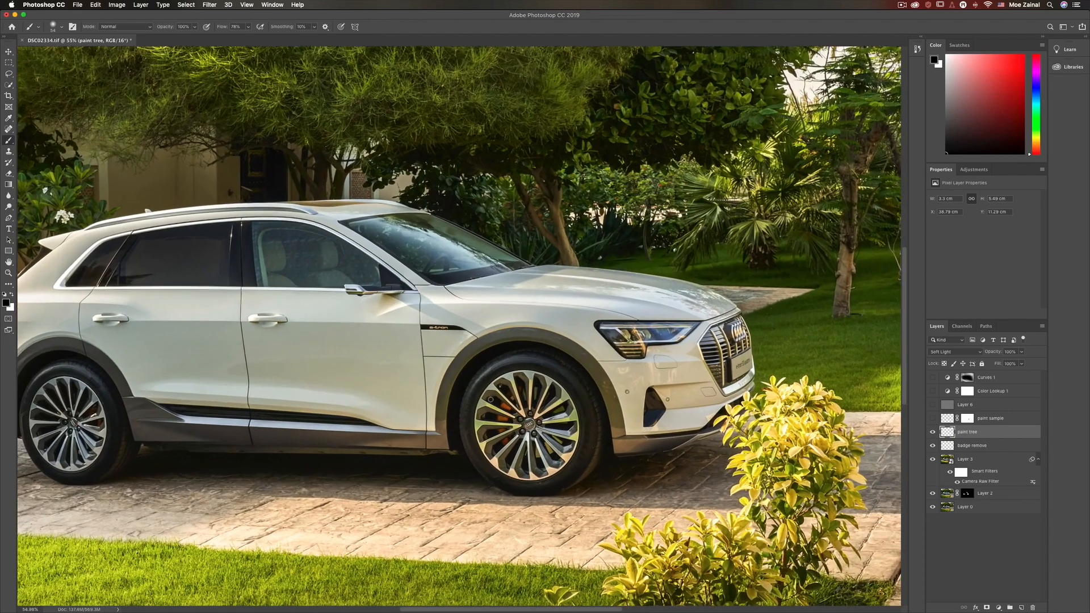
pyautogui.hscroll(3, 503, 400)
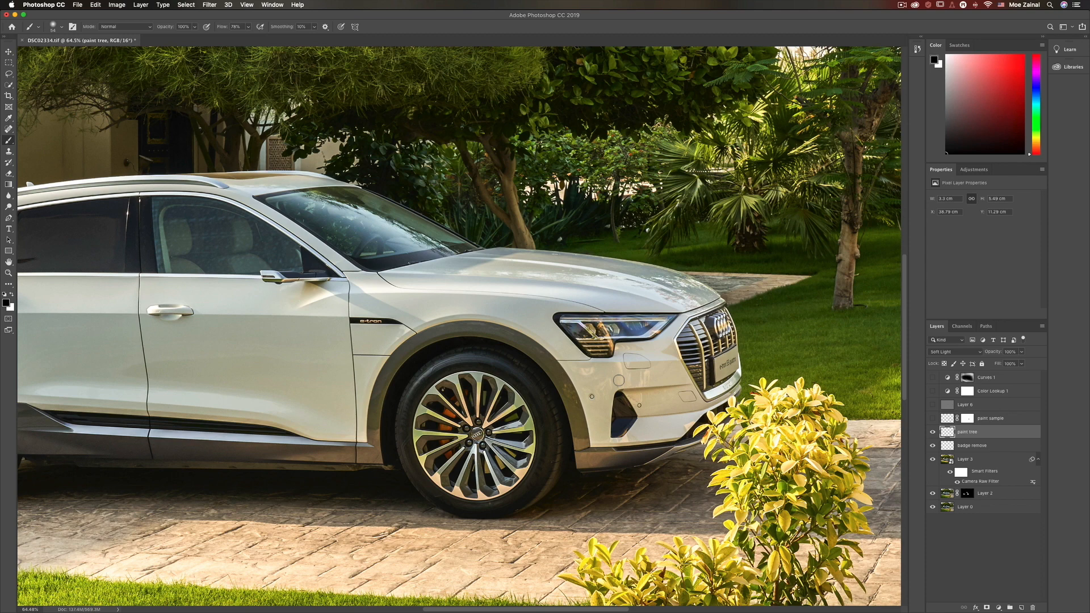
pyautogui.click(932, 418)
pyautogui.click(932, 418)
pyautogui.click(933, 419)
pyautogui.press('super+0')
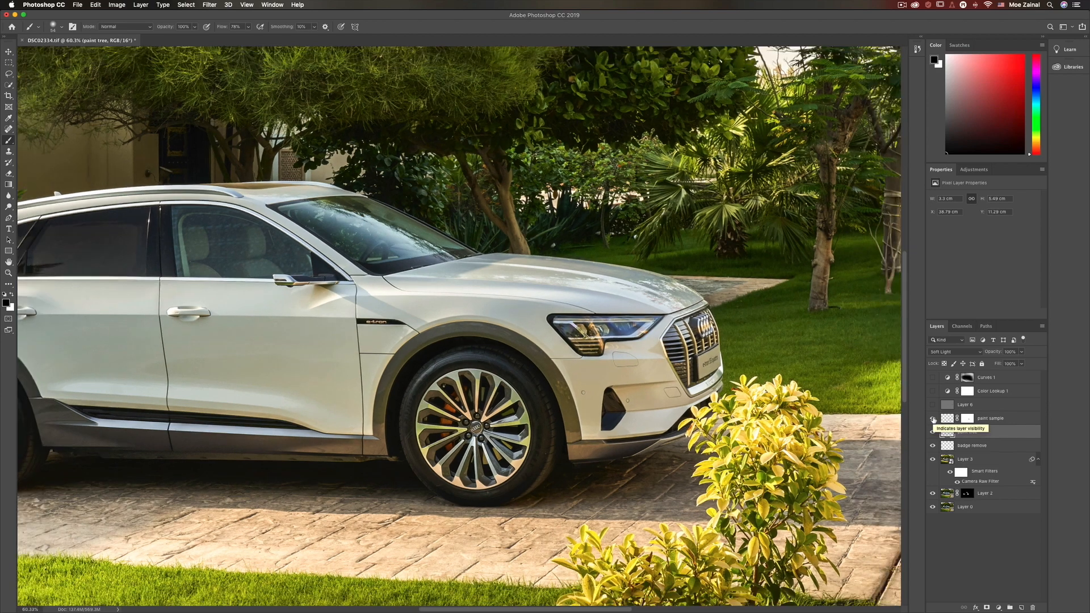
pyautogui.press('super+minus')
pyautogui.press('super+minus')
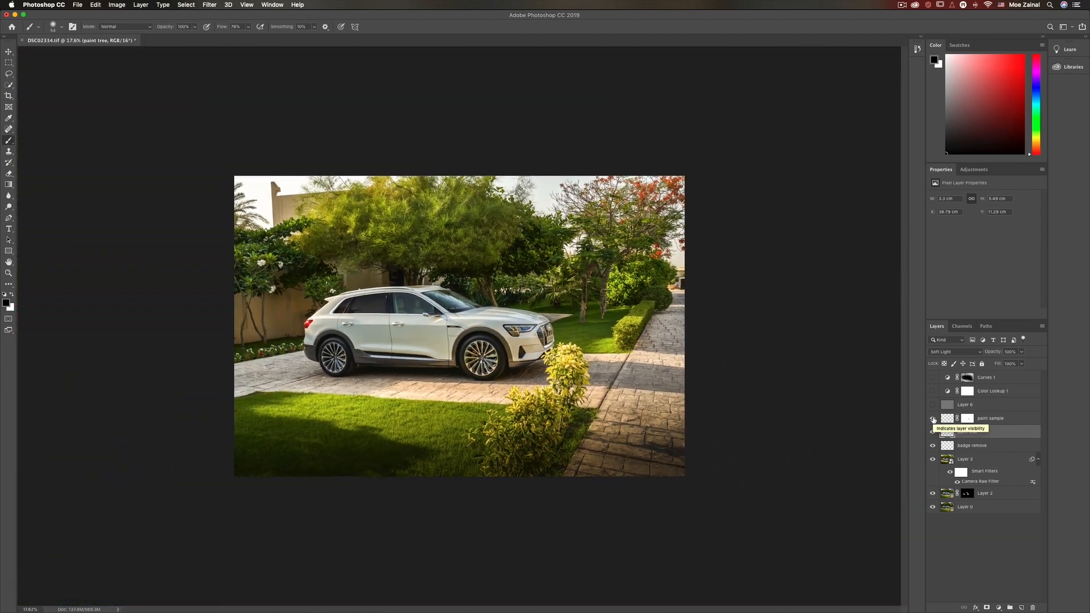
pyautogui.press('super+plus')
pyautogui.press('super+plus')
# Show and select the Soft Light Layer 6 above the paint sample layer.
pyautogui.click(931, 405)
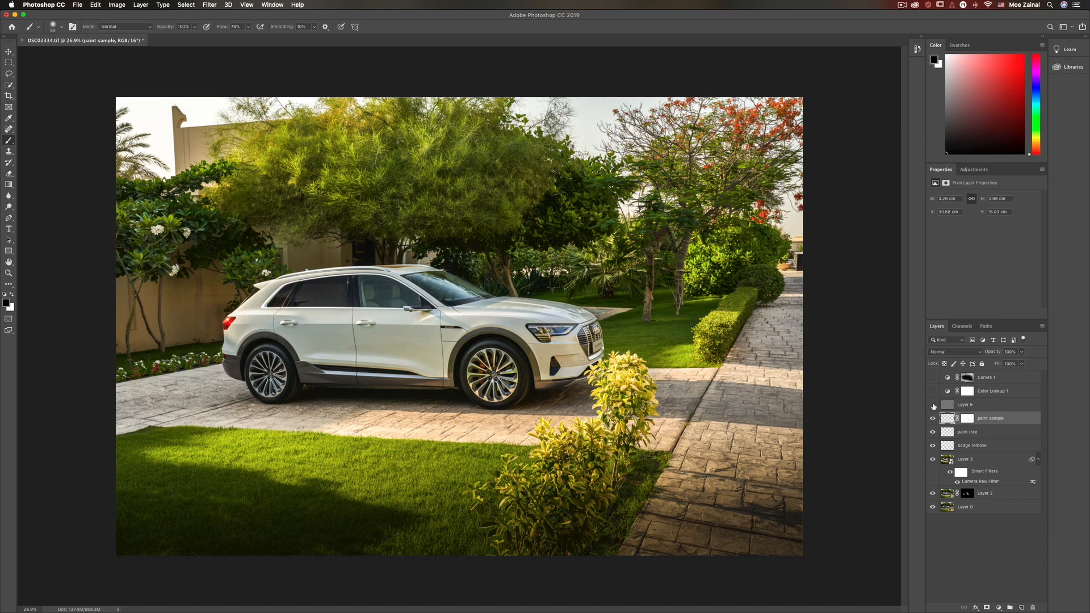
pyautogui.click(932, 405)
pyautogui.click(972, 403)
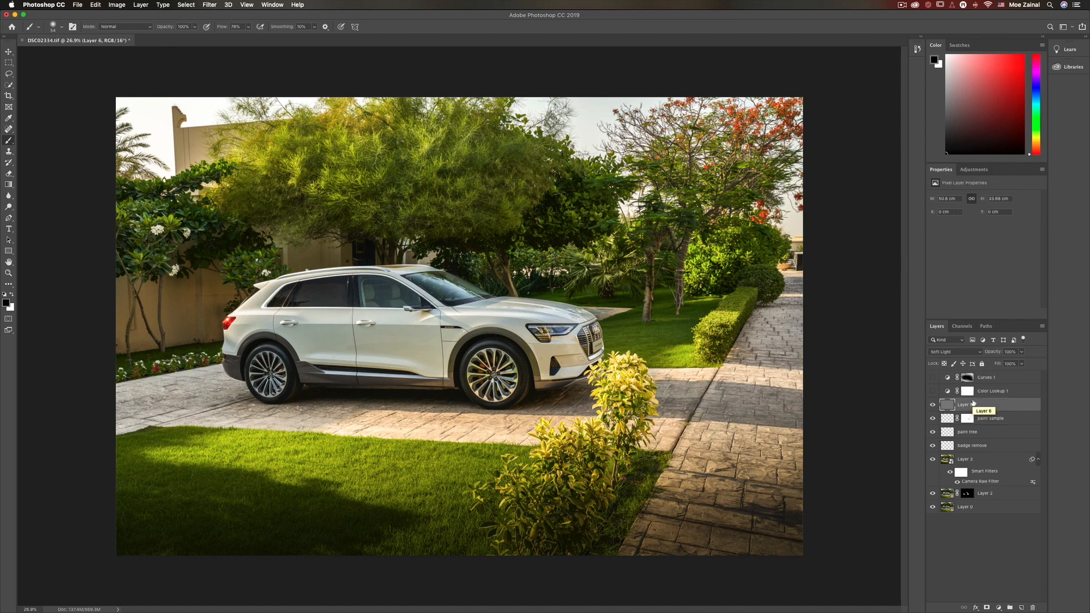
# Show the Color Lookup 1 adjustment layer, and select and show the Curves 1 adjustment layer.
pyautogui.click(931, 391)
pyautogui.press('super+Tab')
pyautogui.click(942, 378)
pyautogui.press('x')
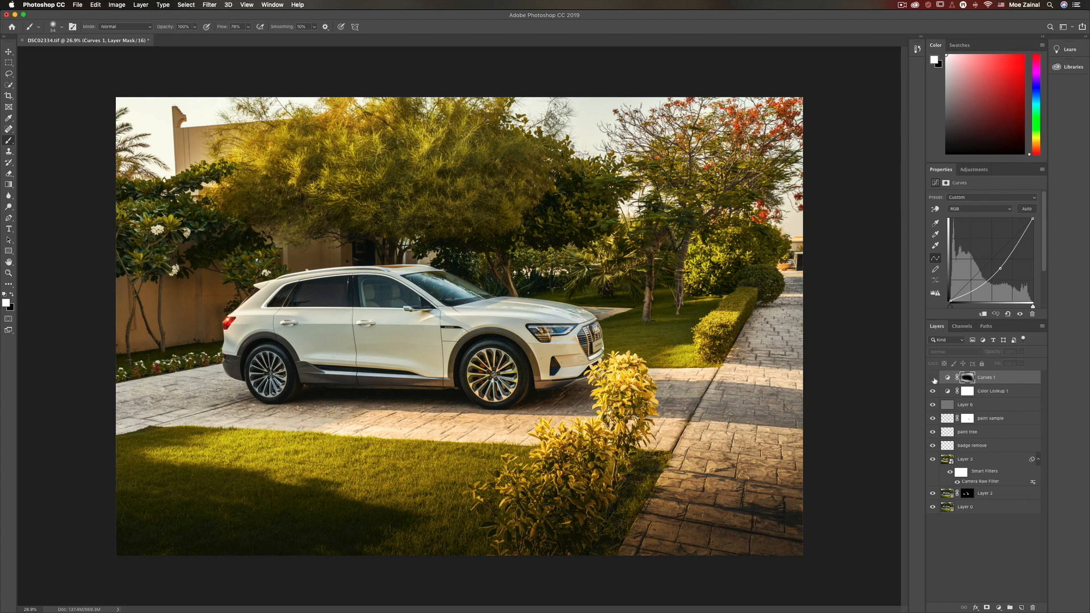
pyautogui.click(933, 379)
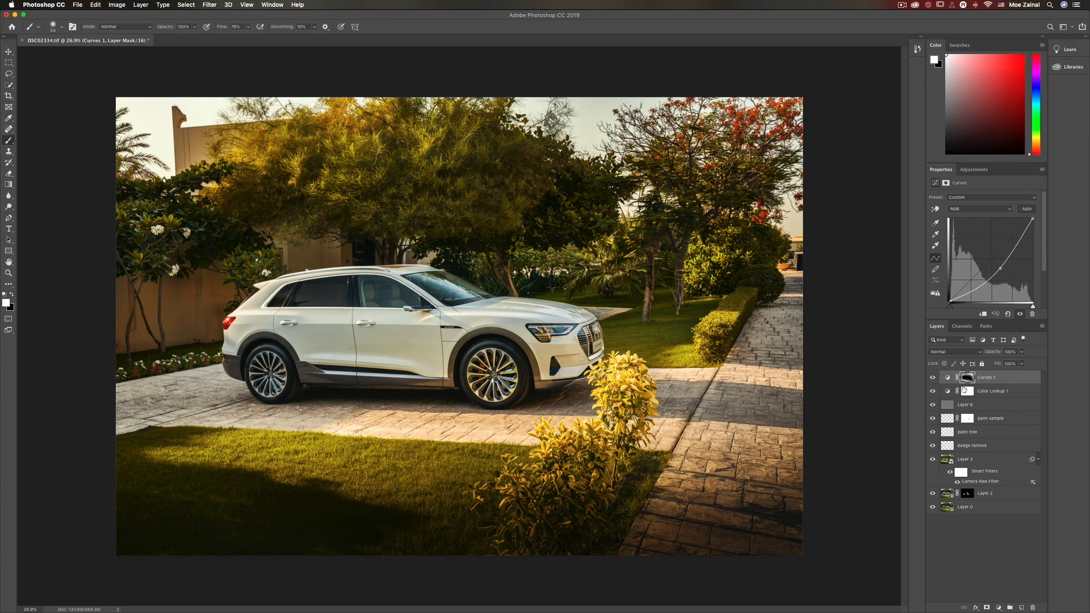
# Compare the image with and without the Curves 1 mask, and with the Curves 1 layer off and on.
pyautogui.keyDown('shift'); pyautogui.click(969, 379); pyautogui.keyUp('shift')
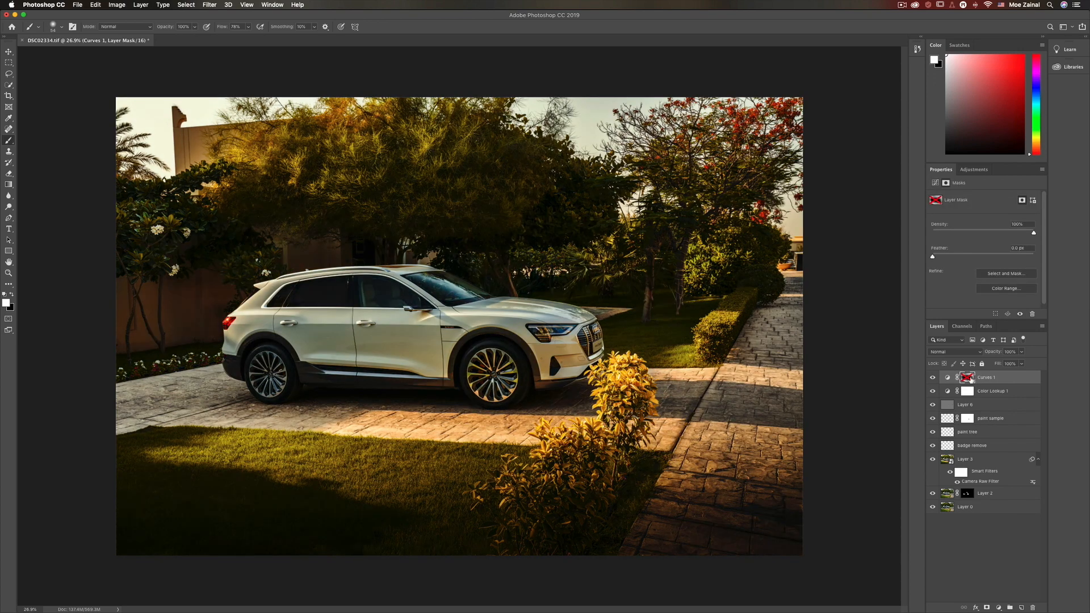
pyautogui.keyDown('shift'); pyautogui.click(970, 378); pyautogui.keyUp('shift')
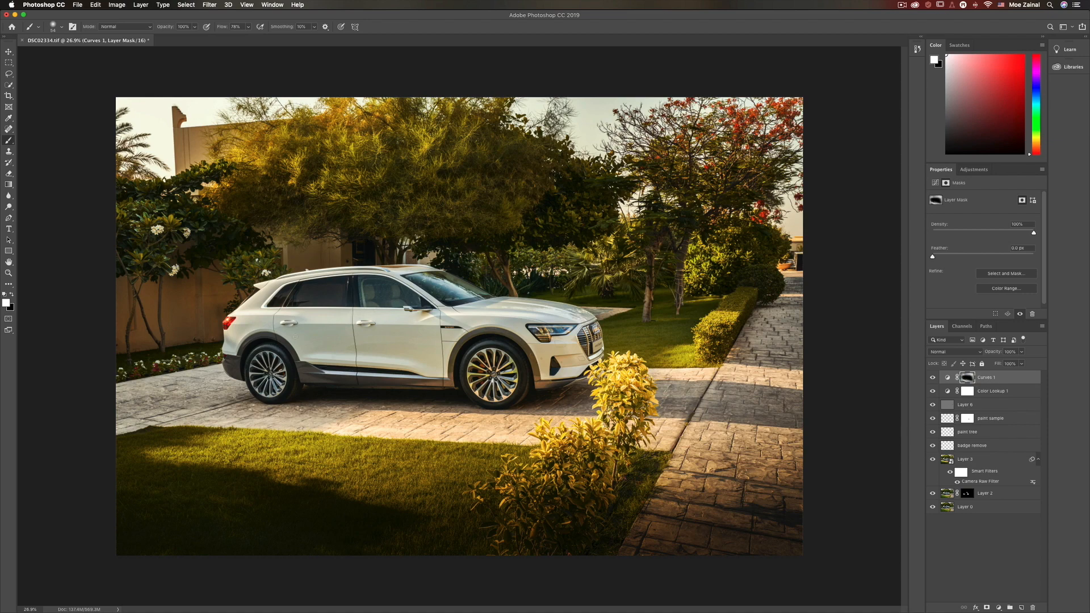
pyautogui.click(932, 378)
pyautogui.click(932, 378)
# Isolate Layer 0 to compare the original photo with the finished edit, and restore all layers.
pyautogui.keyDown('alt'); pyautogui.click(932, 507); pyautogui.keyUp('alt')
pyautogui.keyDown('alt'); pyautogui.click(932, 508); pyautogui.keyUp('alt')
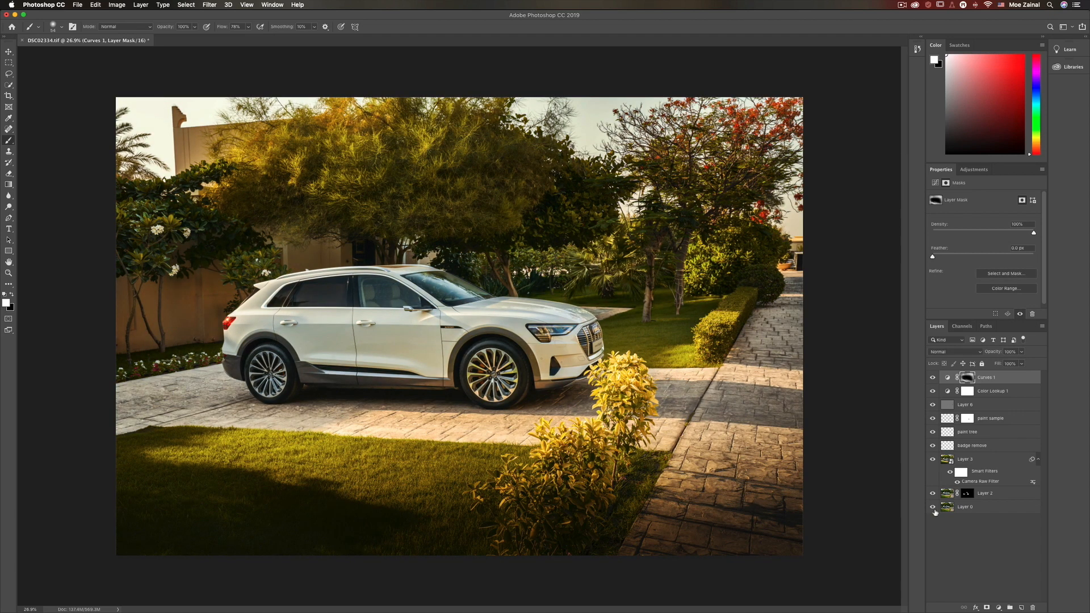